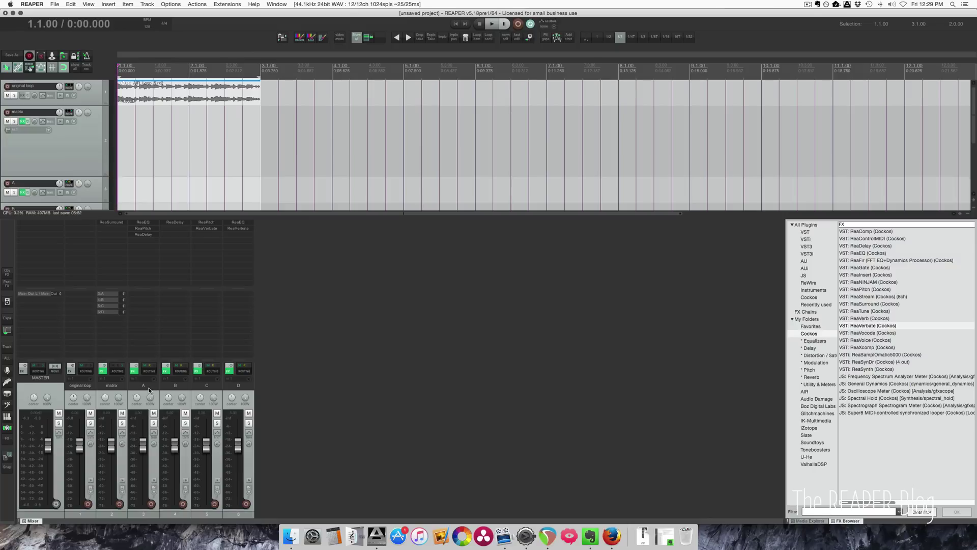
- Scroll the arrange view down until tracks A, B, C and D are visible
{"action": "left_click", "coordinate": [233, 389]}
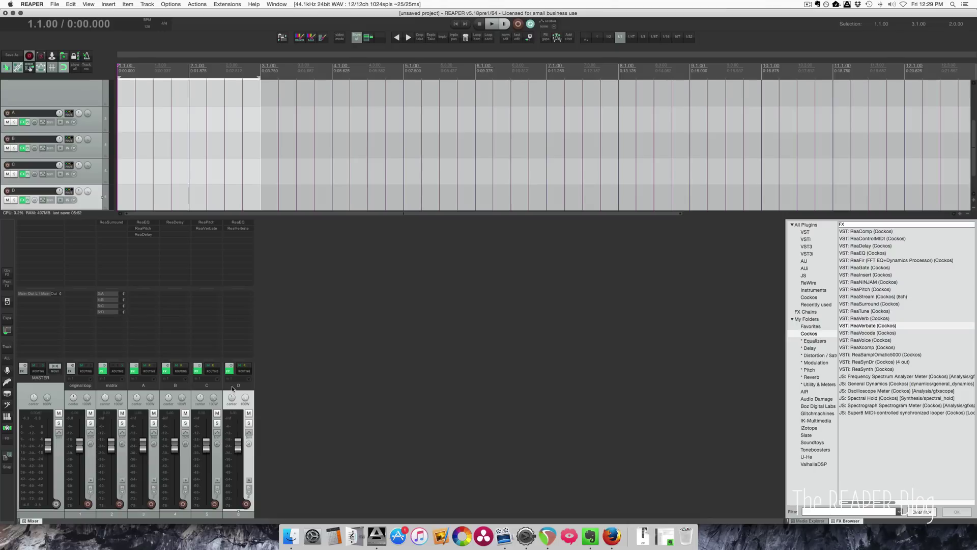
- Open the matrix track's ReaSurround panner, move the input, then recentre it
{"action": "left_click", "coordinate": [115, 223]}
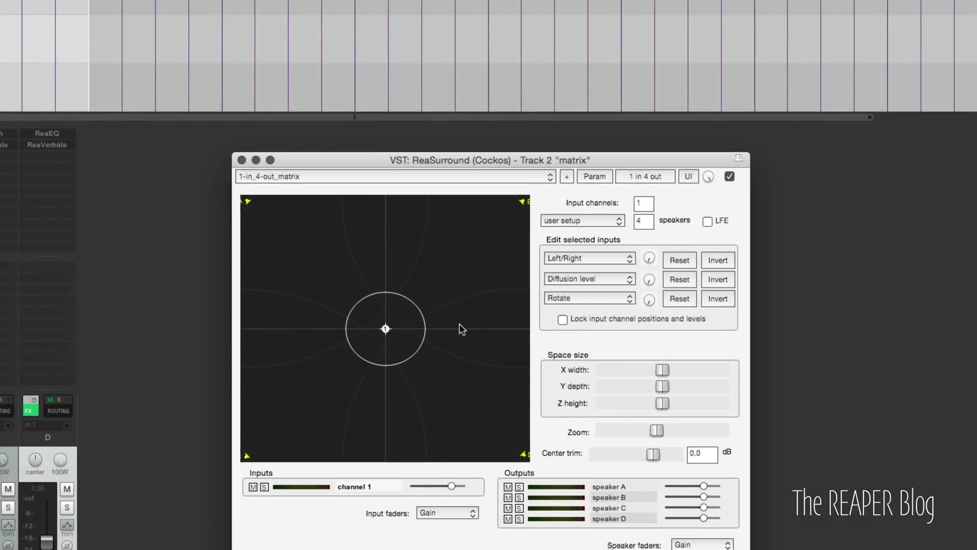
{"action": "left_click_drag", "start_coordinate": [386, 328], "coordinate": [483, 422]}
{"action": "double_click", "coordinate": [483, 421]}
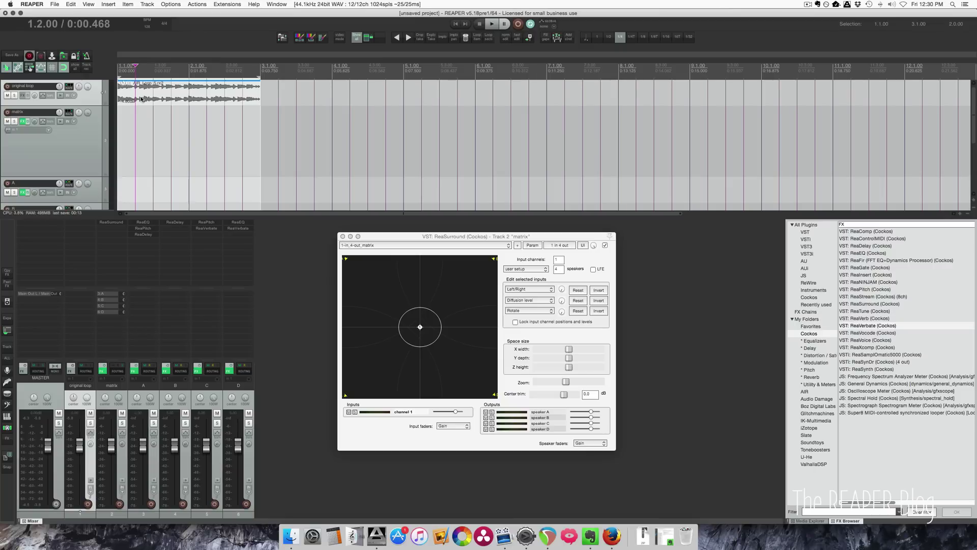
- Play the loop briefly, then set the play position to 1.2.00
{"action": "key", "text": "space"}
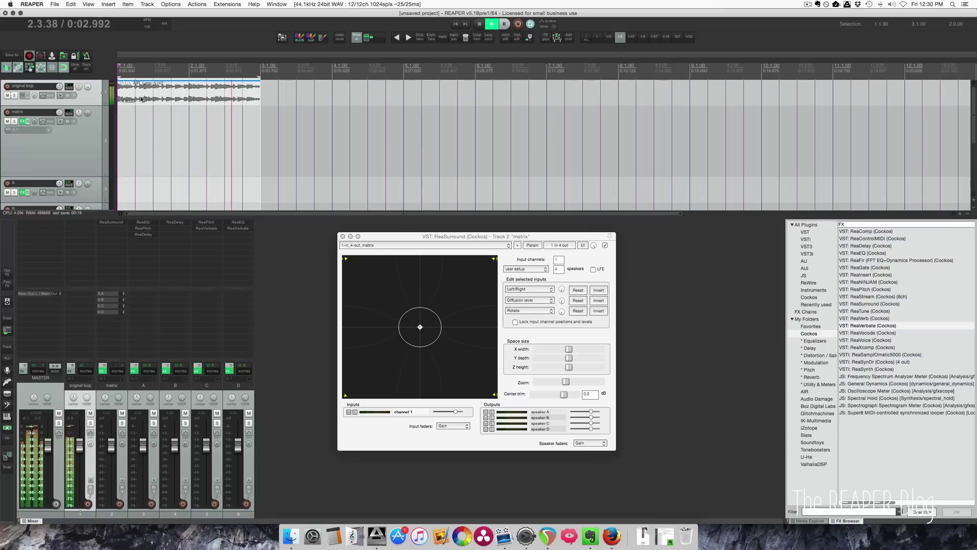
{"action": "key", "text": "space"}
{"action": "left_click", "coordinate": [143, 101]}
- Move AIR_Loop_5.rx2 onto the matrix track, play it, and pan its input top-left toward speaker A
{"action": "left_click_drag", "start_coordinate": [156, 100], "coordinate": [149, 161]}
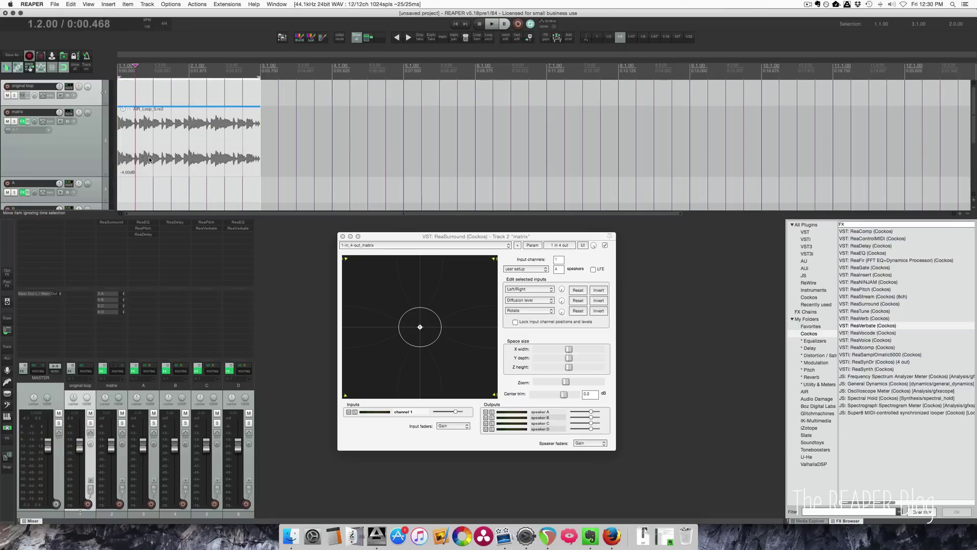
{"action": "key", "text": "space"}
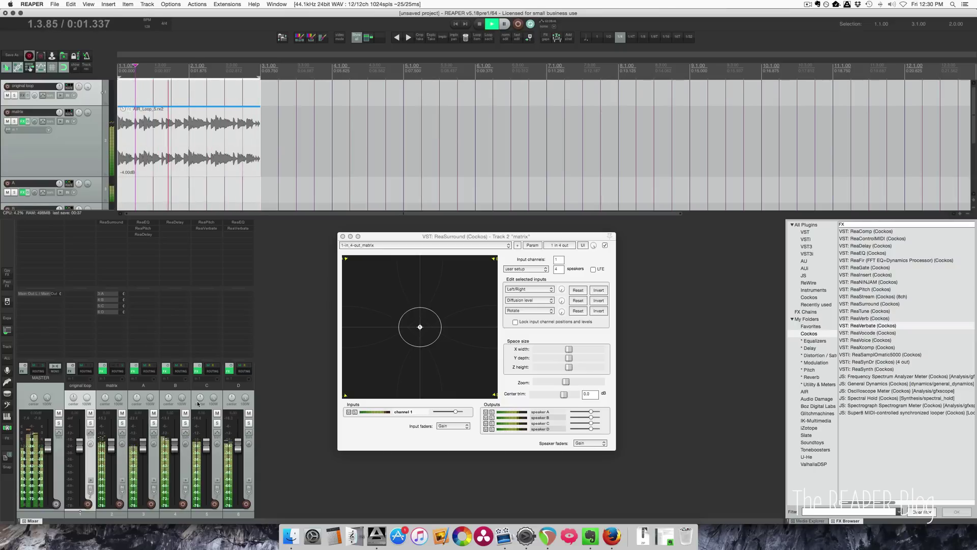
{"action": "left_click_drag", "start_coordinate": [420, 328], "coordinate": [364, 274]}
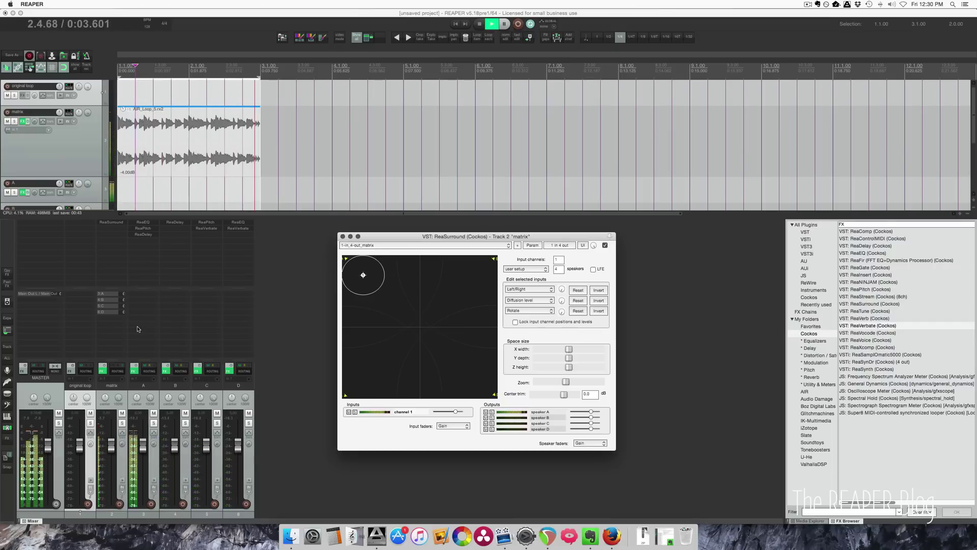
{"action": "left_click", "coordinate": [143, 223]}
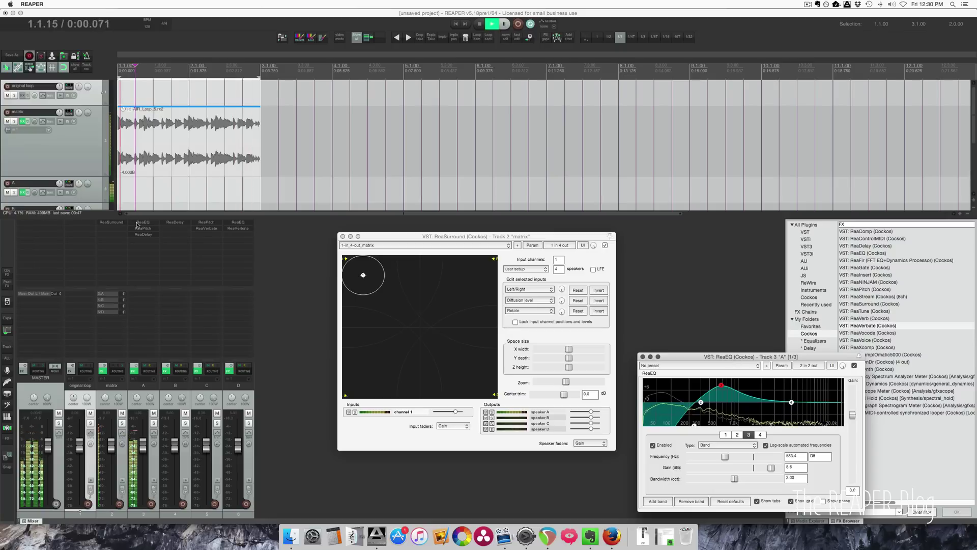
{"action": "left_click", "coordinate": [149, 230]}
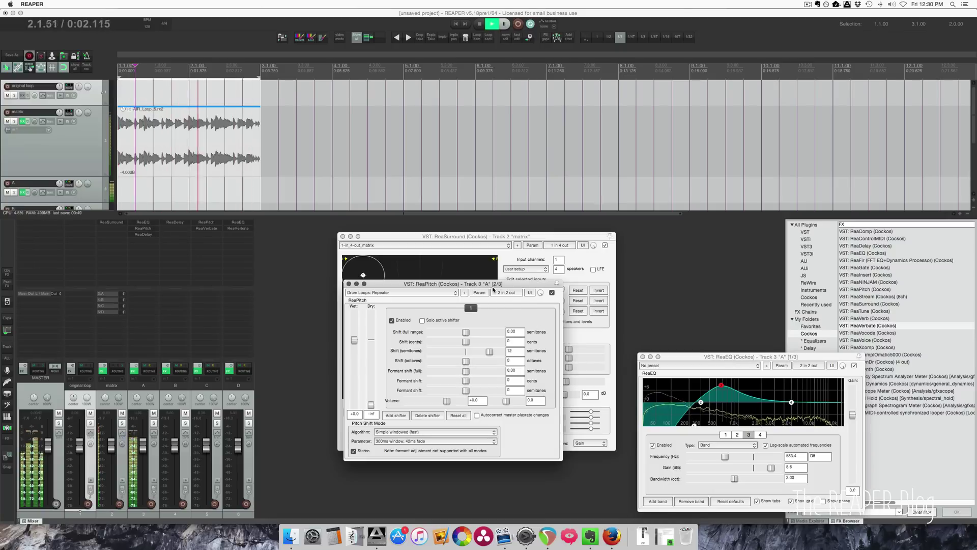
{"action": "left_click_drag", "start_coordinate": [521, 279], "coordinate": [756, 276]}
{"action": "left_click", "coordinate": [623, 286]}
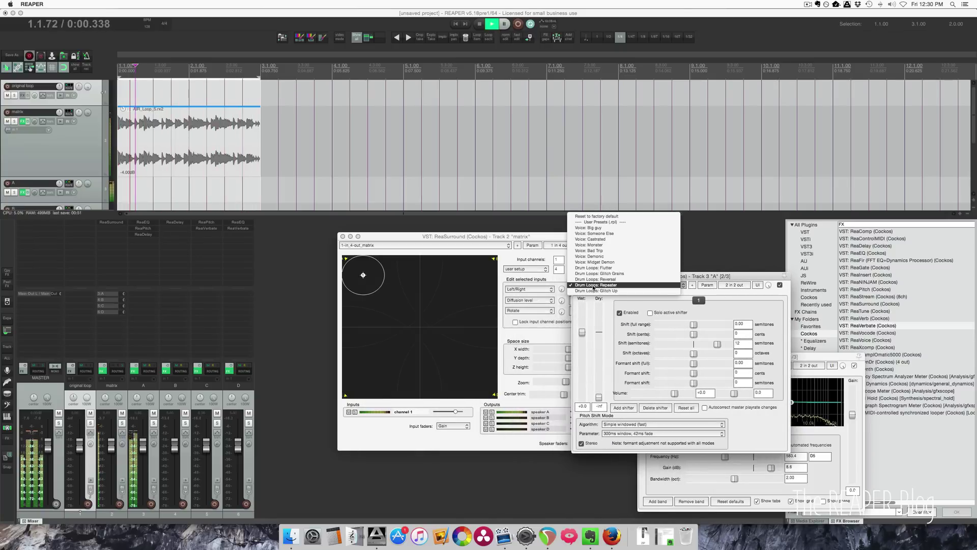
{"action": "left_click", "coordinate": [148, 233]}
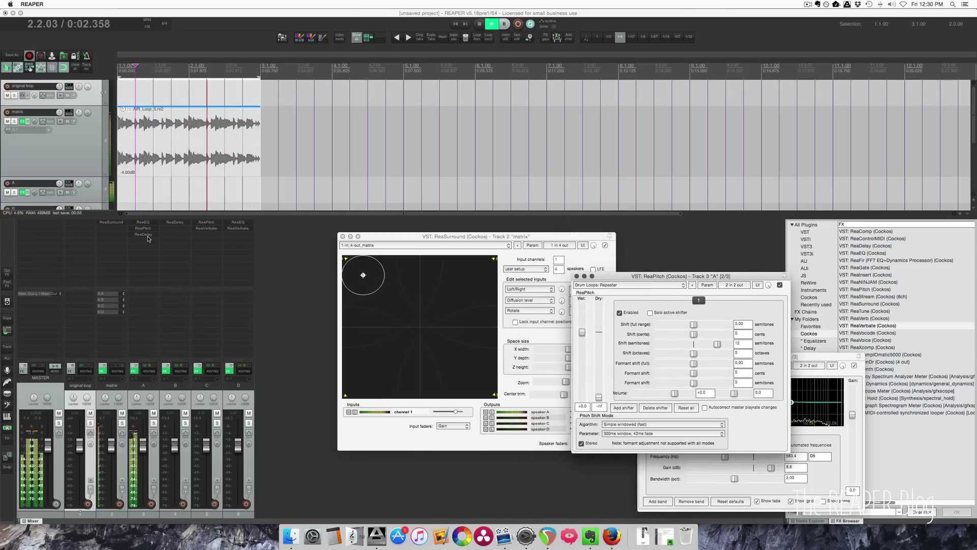
{"action": "left_click", "coordinate": [147, 236]}
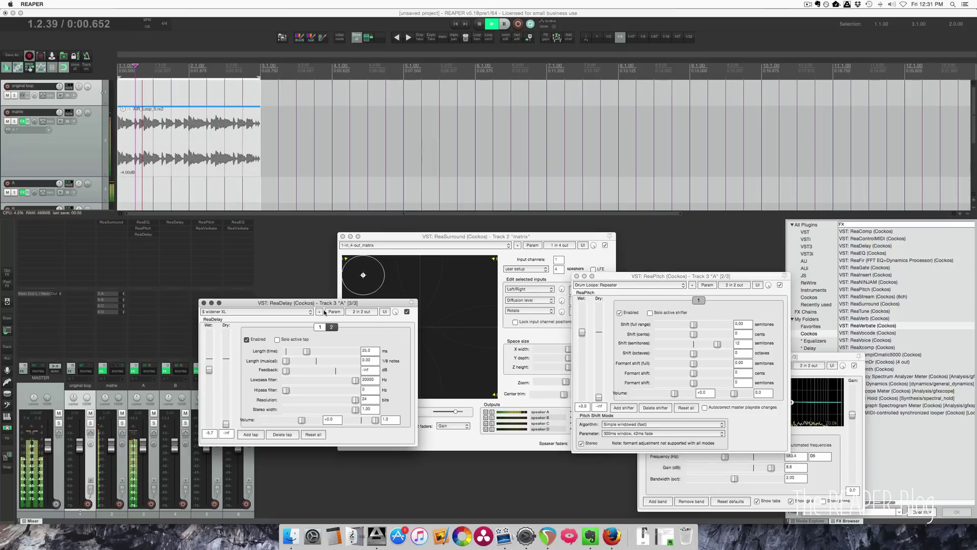
{"action": "left_click_drag", "start_coordinate": [322, 303], "coordinate": [729, 248]}
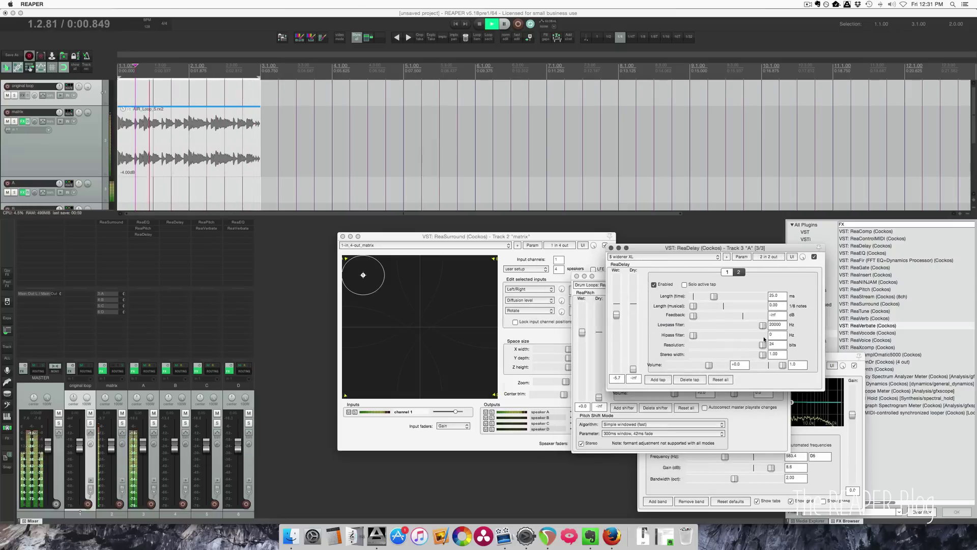
{"action": "left_click", "coordinate": [776, 295]}
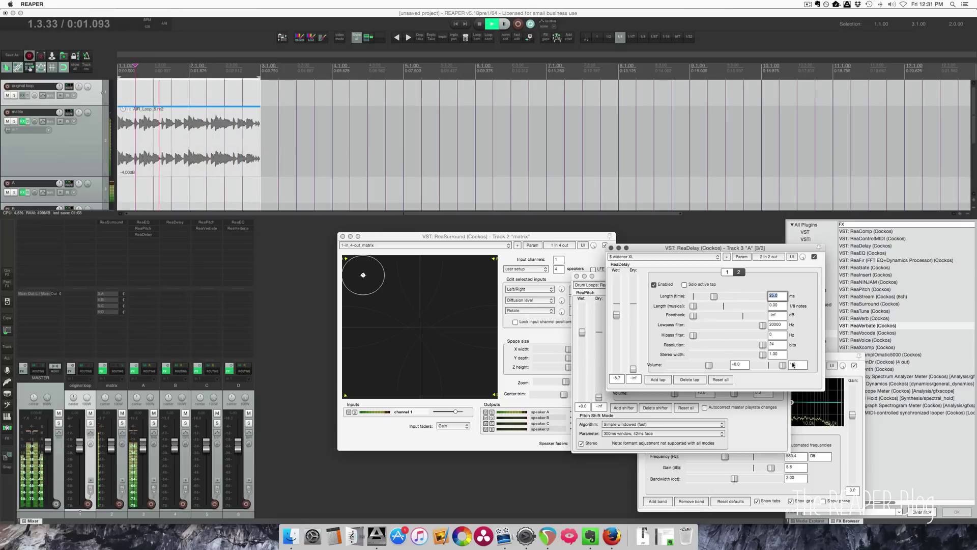
{"action": "left_click", "coordinate": [731, 272]}
{"action": "left_click", "coordinate": [739, 273]}
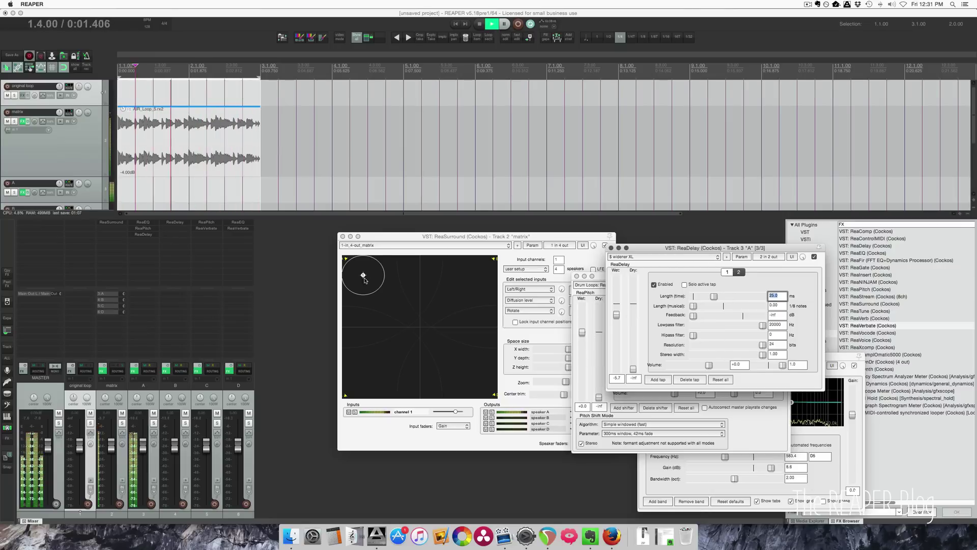
{"action": "left_click", "coordinate": [611, 248]}
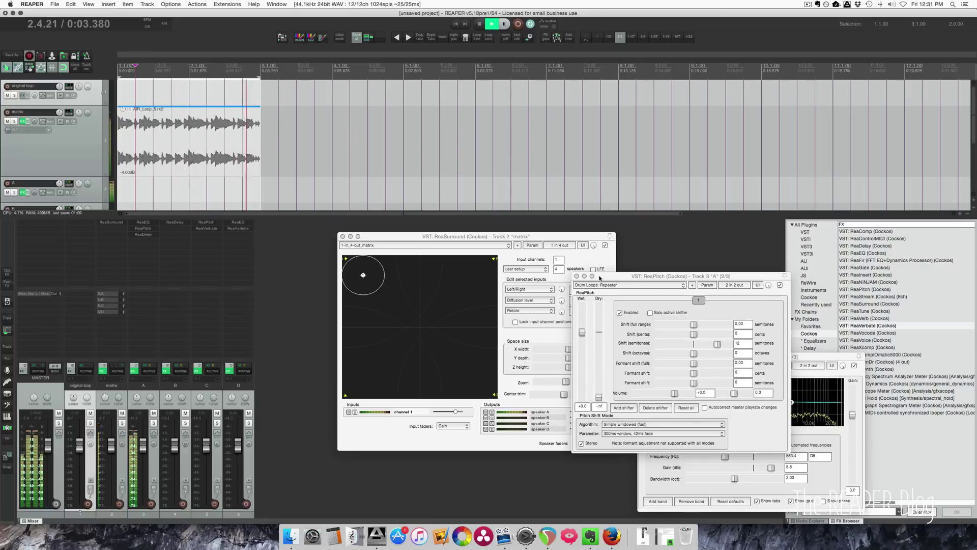
{"action": "left_click", "coordinate": [577, 276]}
- Close track A's EQ, pan the input to the upper-right toward speaker B, and review B's ReaDelay
{"action": "left_click", "coordinate": [643, 357]}
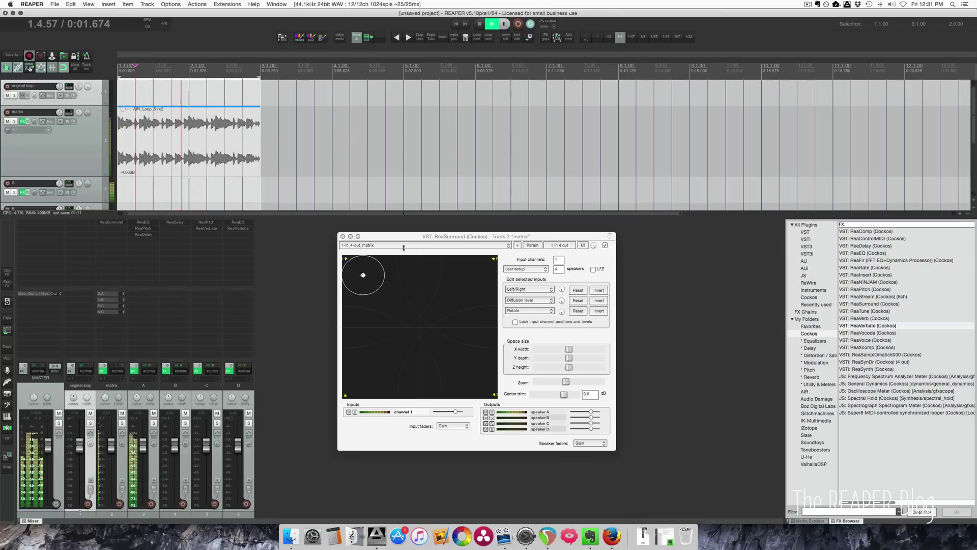
{"action": "left_click_drag", "start_coordinate": [363, 274], "coordinate": [481, 275]}
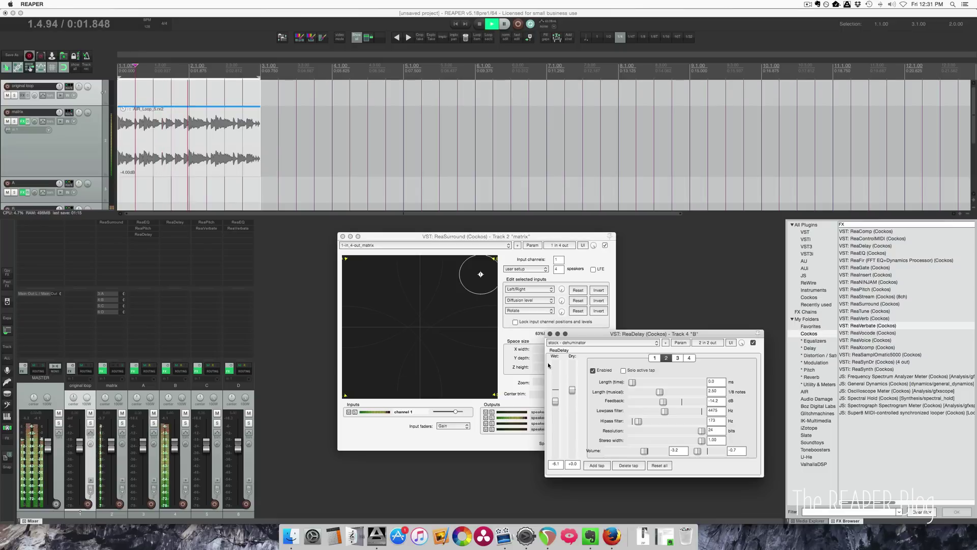
{"action": "left_click_drag", "start_coordinate": [588, 334], "coordinate": [601, 302]}
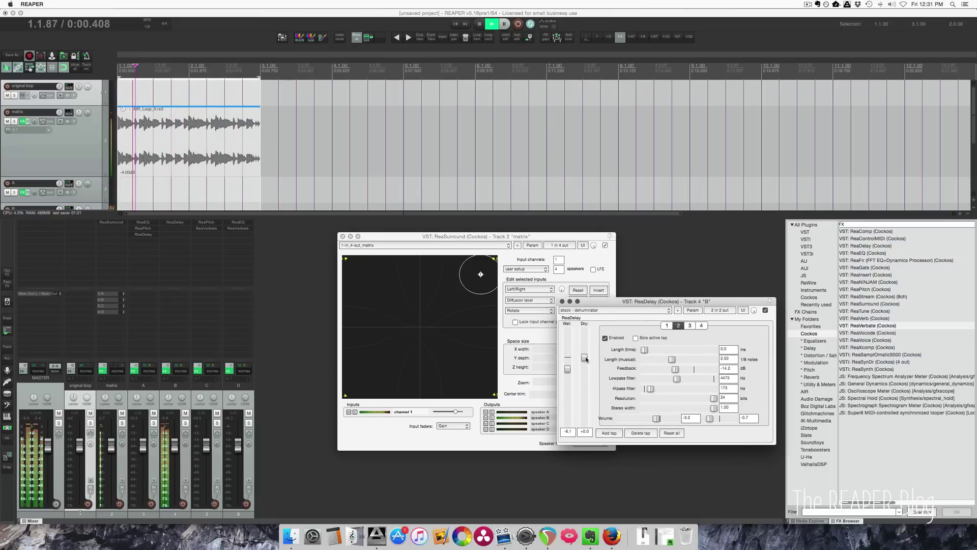
{"action": "left_click", "coordinate": [562, 302]}
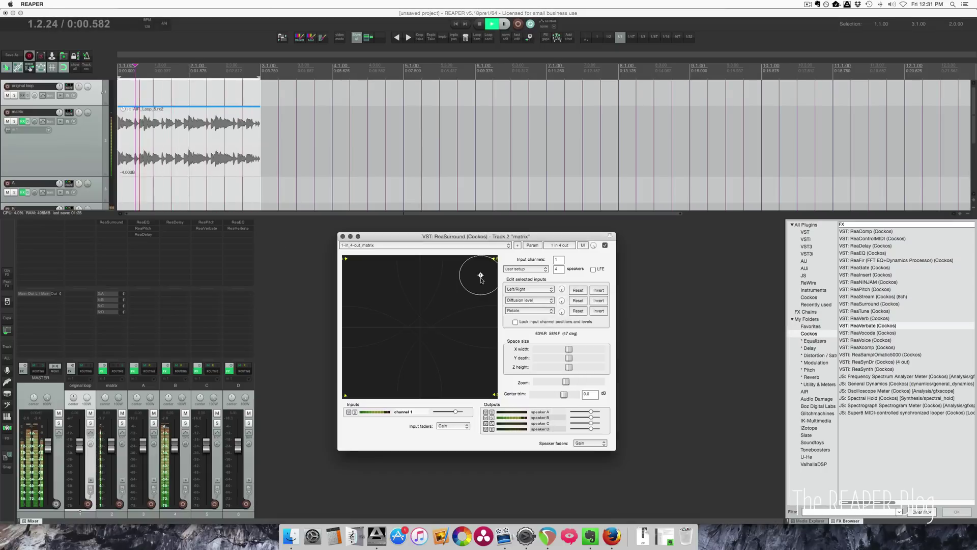
- Pan the input to the lower right and check track C's ReaPitch, keeping the Drum Loops: Glitch Grains preset
{"action": "left_click_drag", "start_coordinate": [481, 275], "coordinate": [367, 369]}
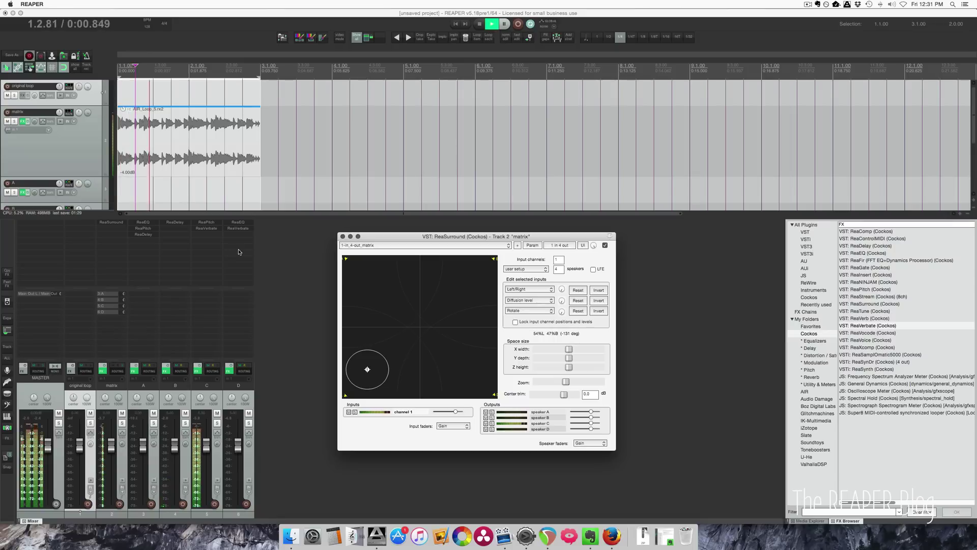
{"action": "left_click", "coordinate": [213, 223]}
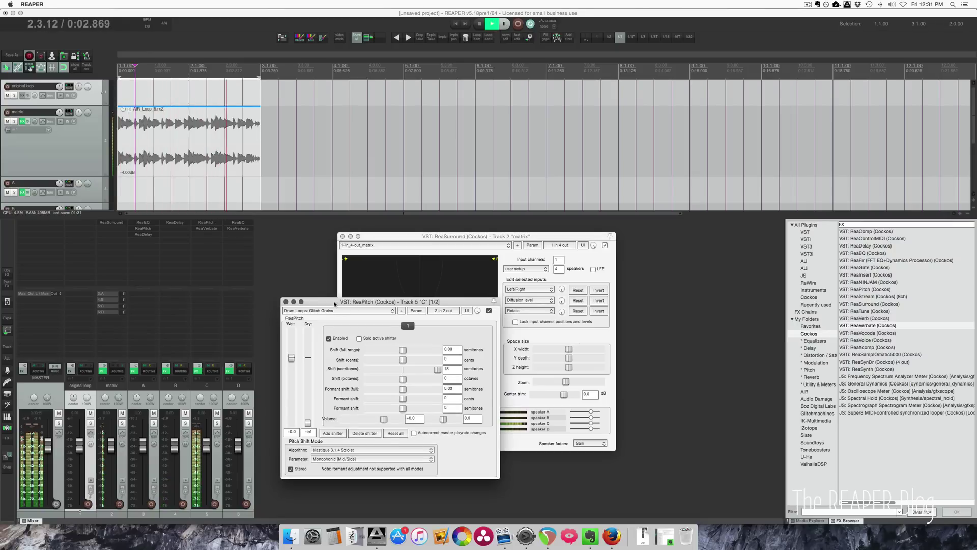
{"action": "left_click_drag", "start_coordinate": [338, 311], "coordinate": [312, 254]}
{"action": "left_click", "coordinate": [299, 261]}
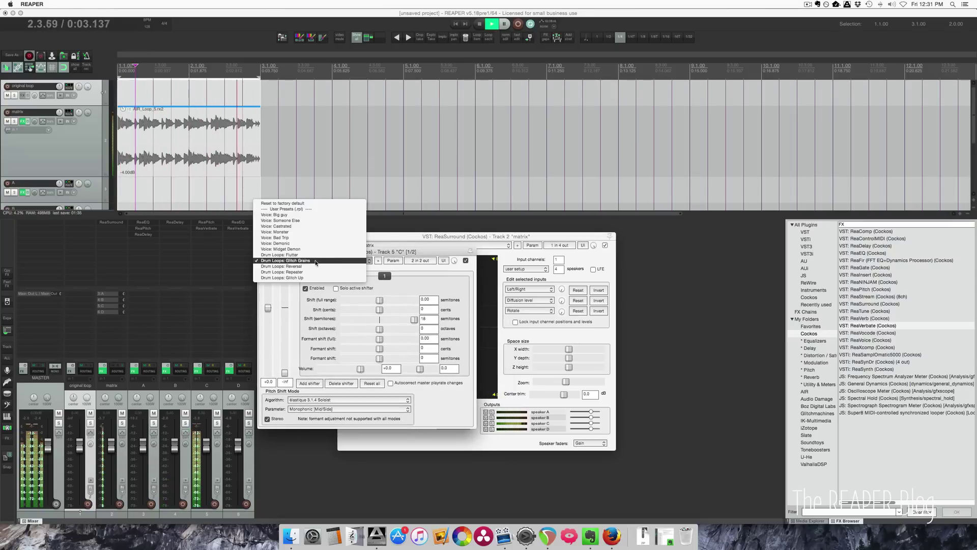
{"action": "left_click", "coordinate": [314, 261]}
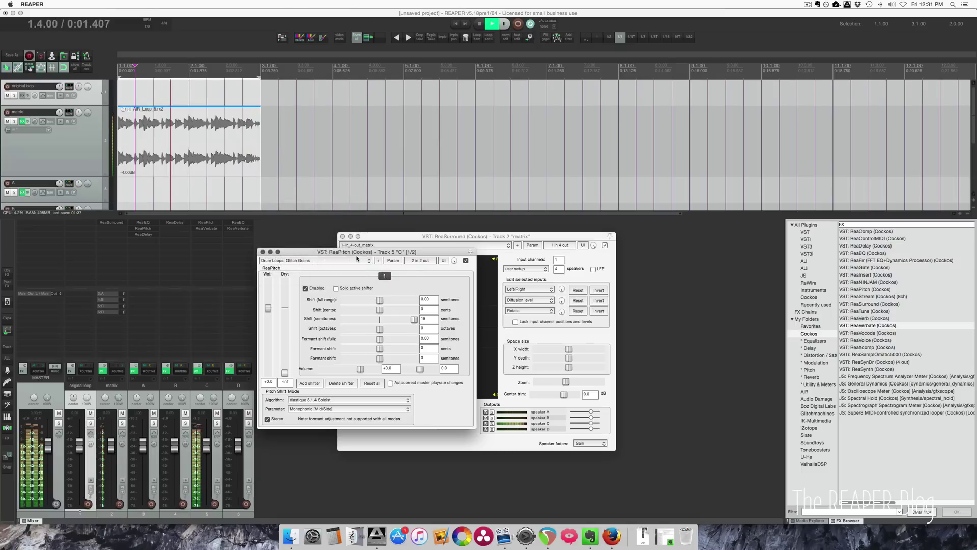
- Review track C's ReaVerbate, then close both the reverb and pitch-shift windows
{"action": "left_click", "coordinate": [206, 228]}
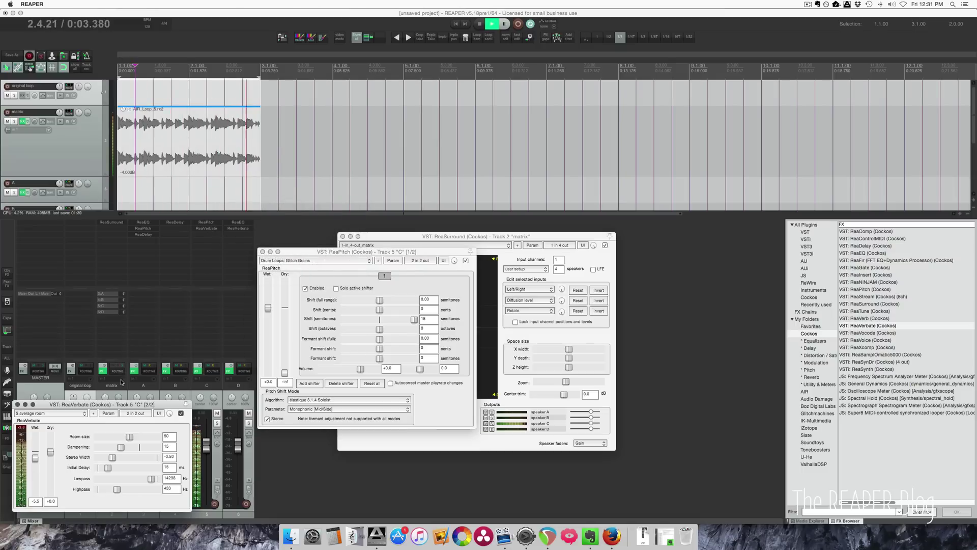
{"action": "left_click_drag", "start_coordinate": [127, 406], "coordinate": [307, 214]}
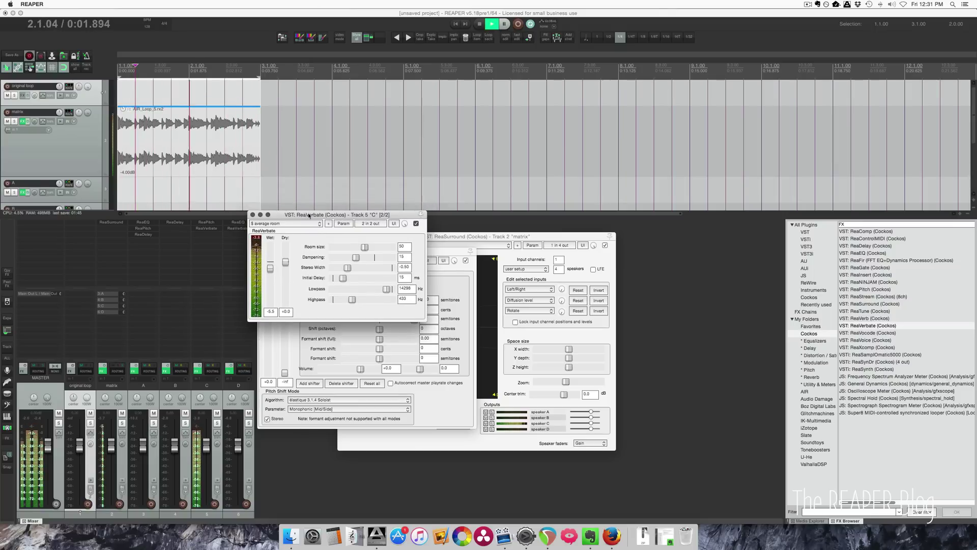
{"action": "key", "text": "Escape"}
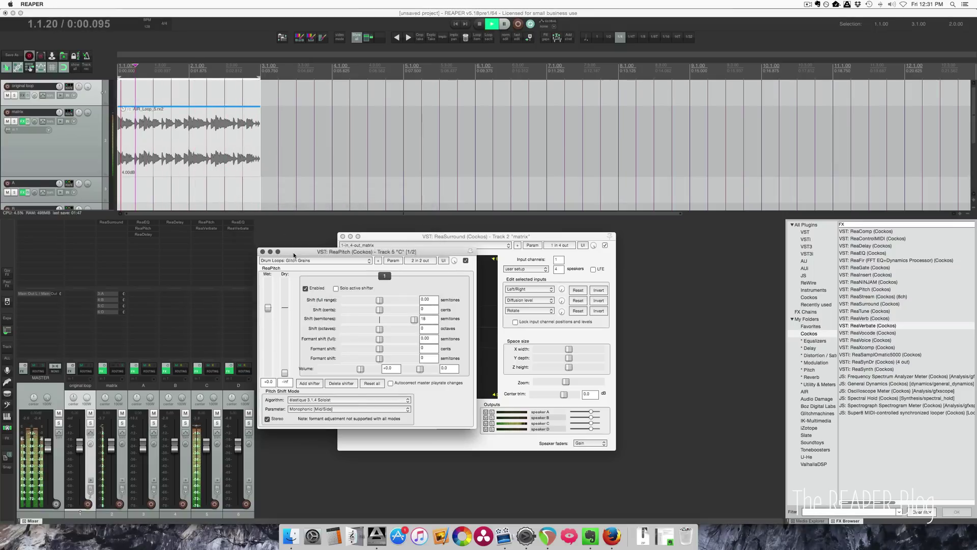
{"action": "key", "text": "Escape"}
- Pan the loop toward speaker D, open track D's ReaEQ and ReaVerbate, close the reverb, then pan toward speaker C
{"action": "left_click_drag", "start_coordinate": [368, 369], "coordinate": [470, 370]}
{"action": "left_click", "coordinate": [237, 222]}
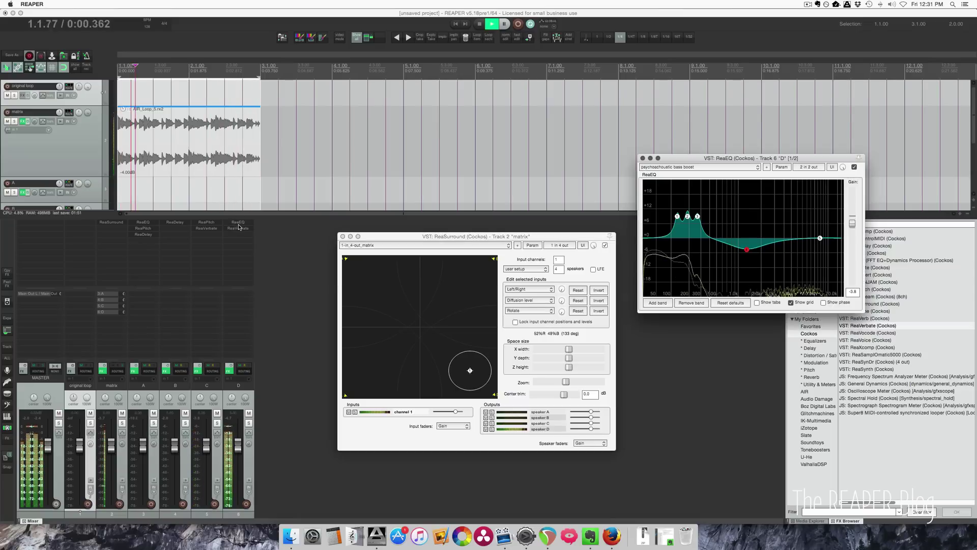
{"action": "left_click", "coordinate": [238, 228]}
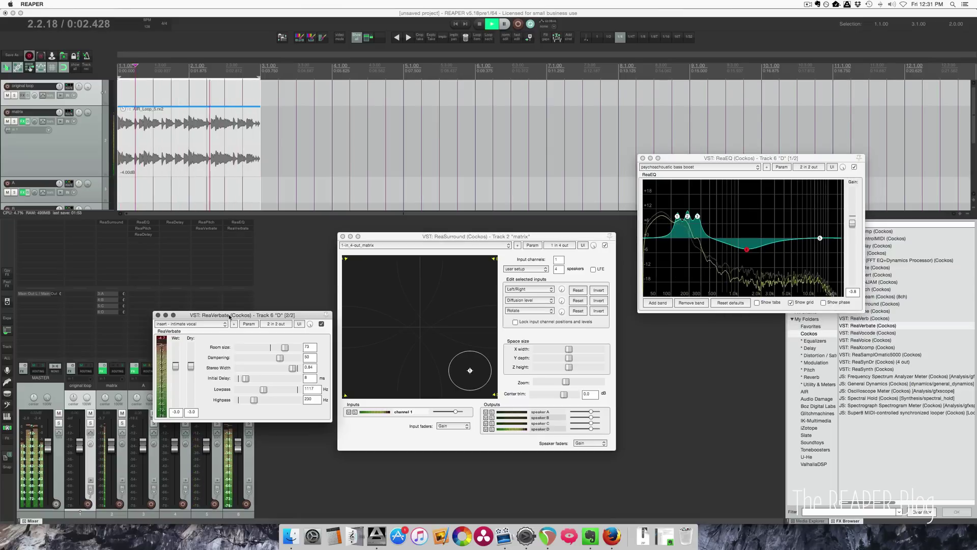
{"action": "left_click_drag", "start_coordinate": [251, 309], "coordinate": [453, 130]}
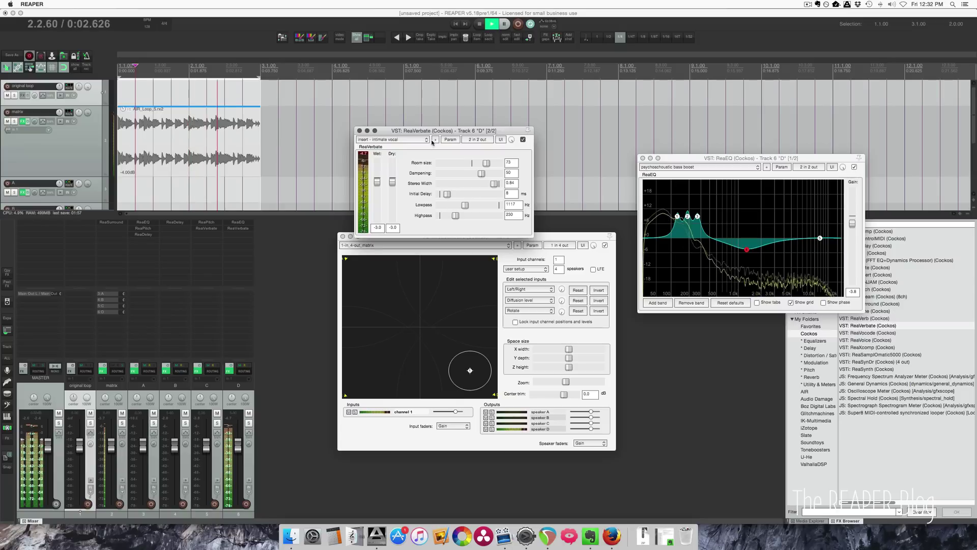
{"action": "key", "text": "Escape"}
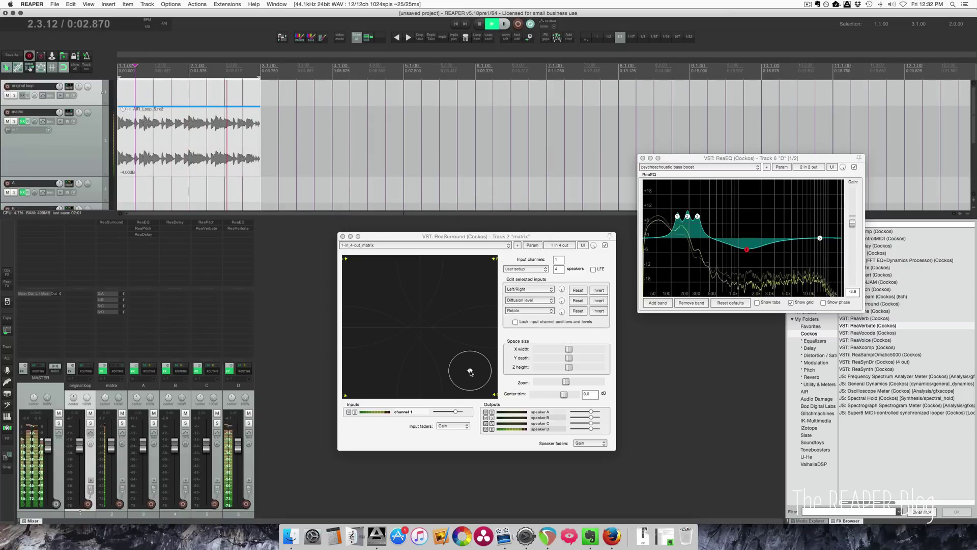
{"action": "left_click_drag", "start_coordinate": [463, 367], "coordinate": [385, 371]}
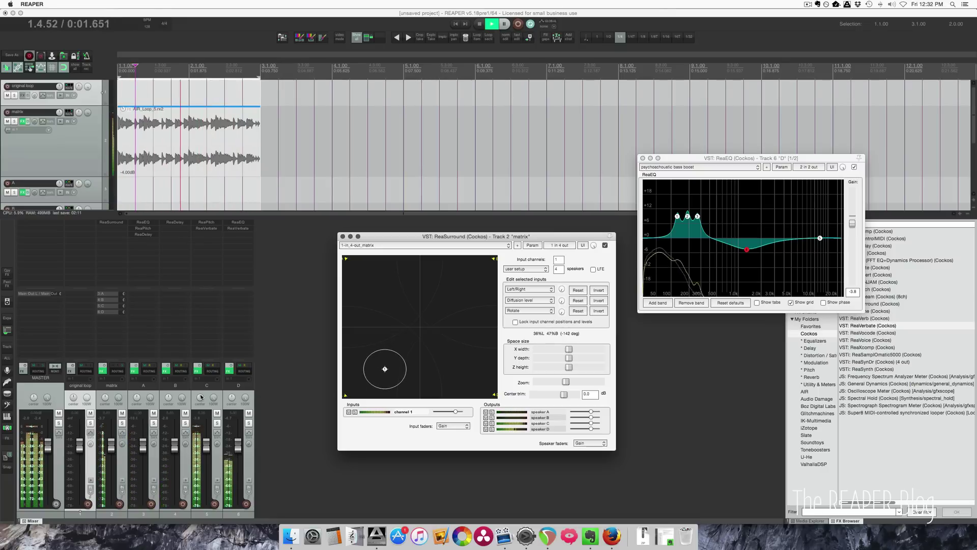
- Stop playback and open the matrix track's routing window showing channel 1–4 sends to tracks A–D
{"action": "left_click", "coordinate": [310, 411]}
{"action": "key", "text": "space"}
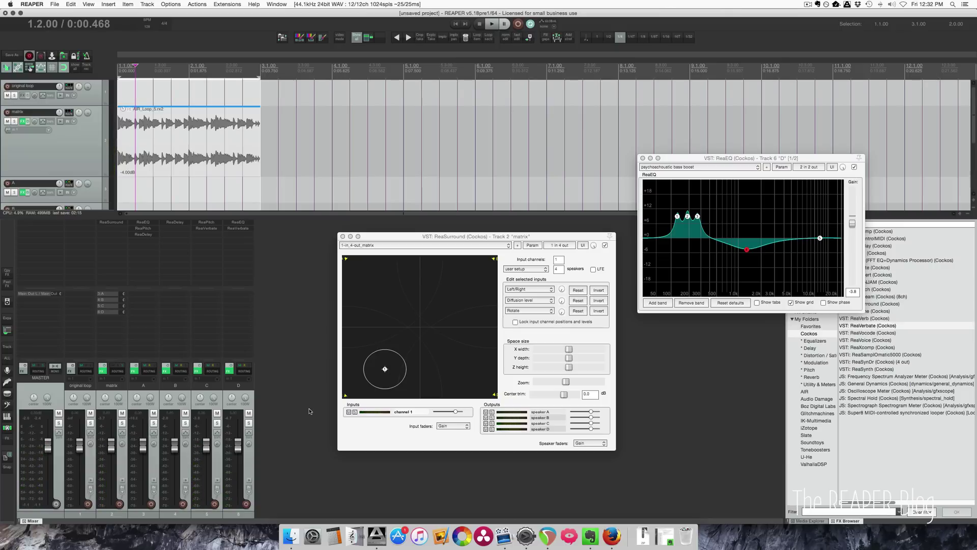
{"action": "left_click", "coordinate": [118, 370]}
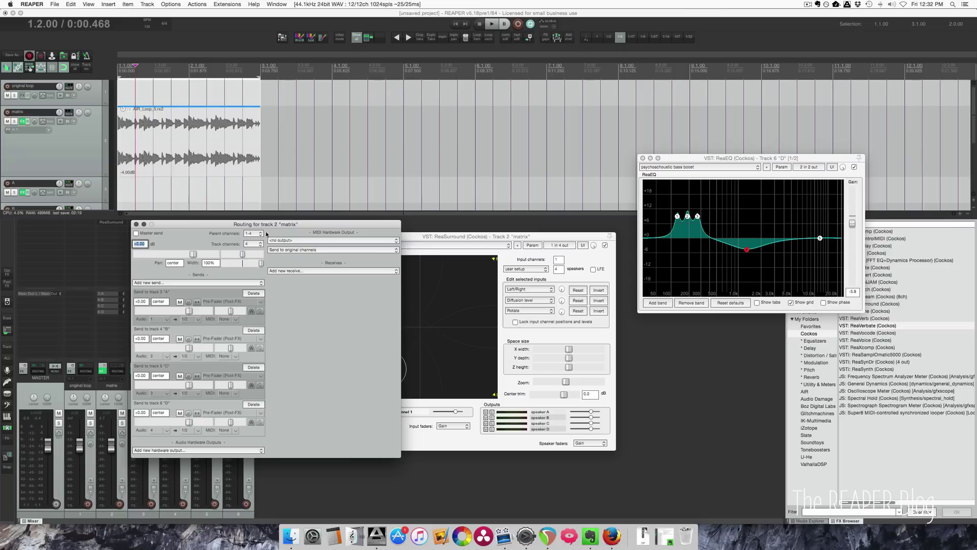
{"action": "left_click_drag", "start_coordinate": [268, 226], "coordinate": [414, 193]}
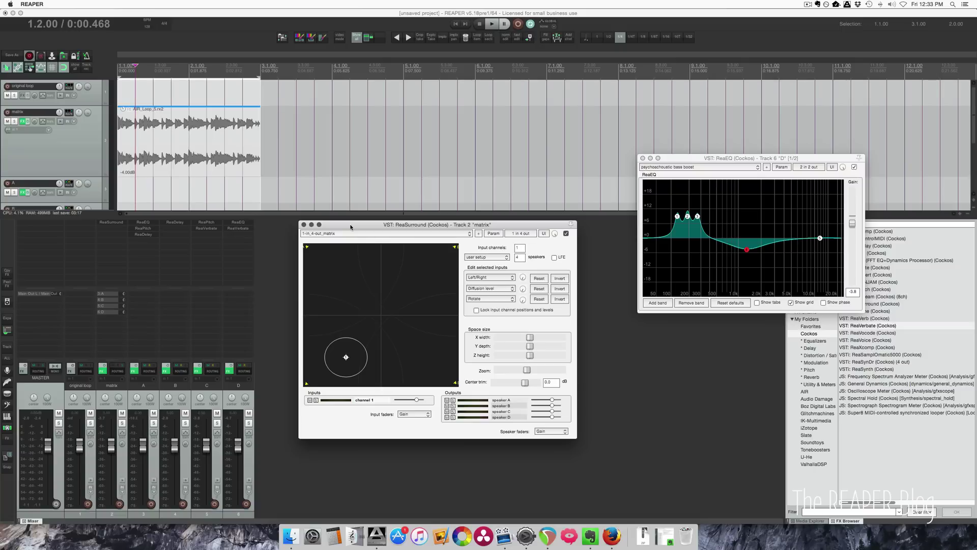
{"action": "key", "text": "super+Tab"}
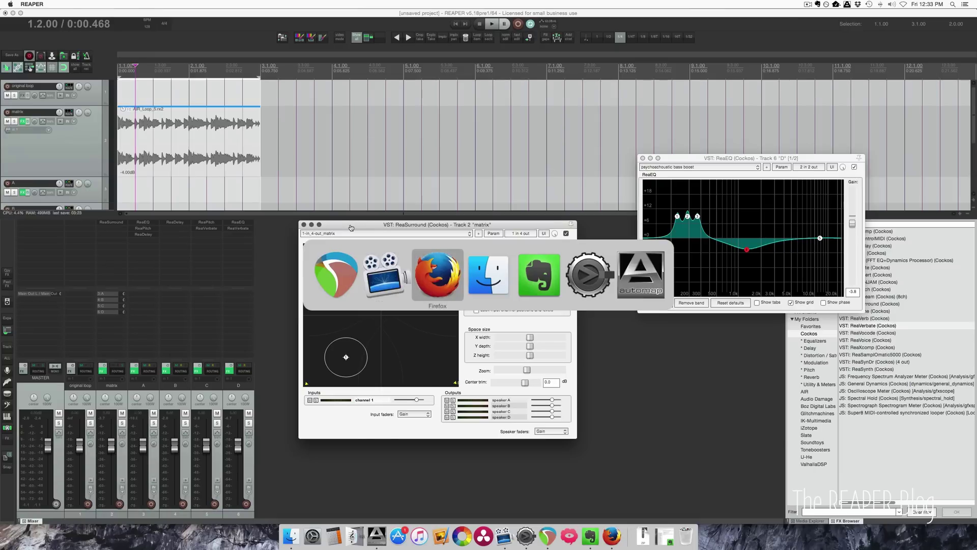
{"action": "scroll", "coordinate": [349, 312], "scroll_direction": "down", "scroll_amount": 3}
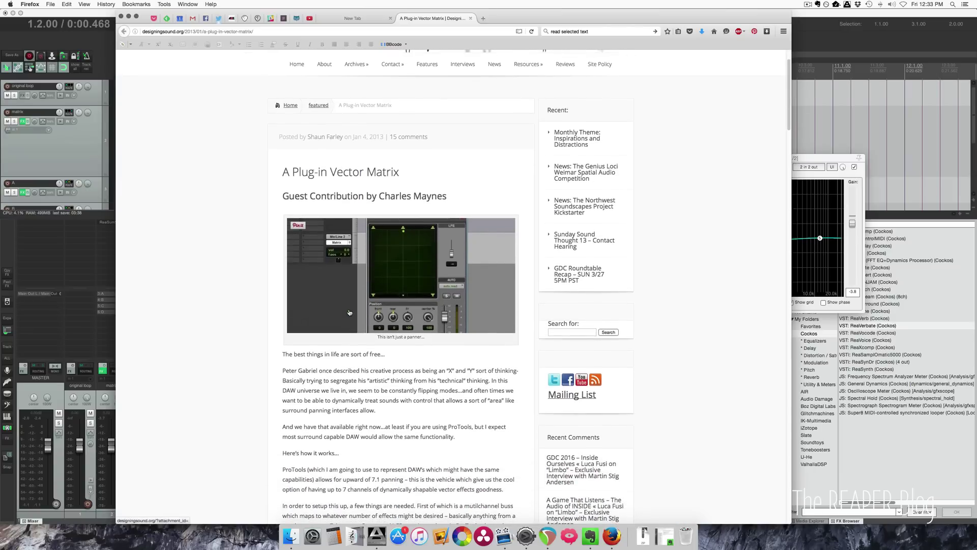
{"action": "scroll", "coordinate": [349, 312], "scroll_direction": "down", "scroll_amount": 4}
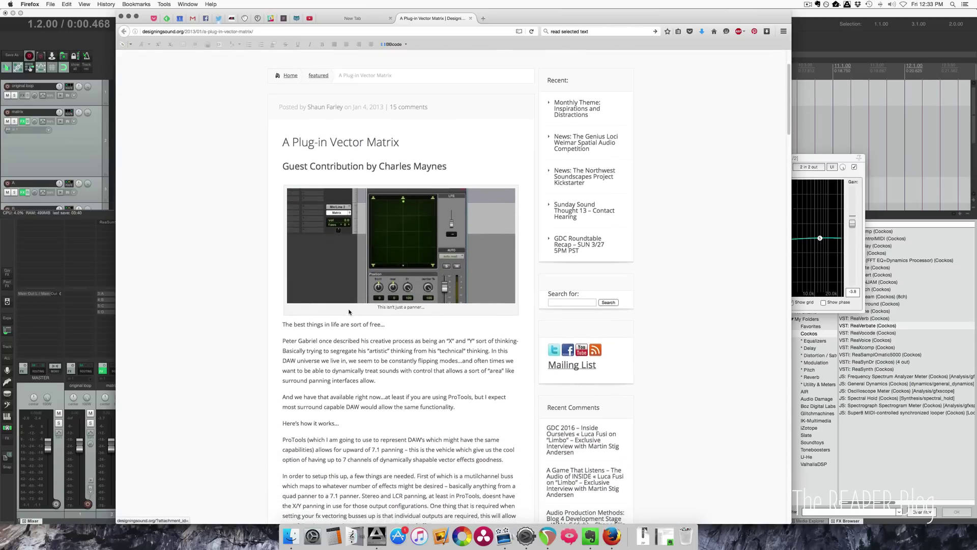
{"action": "scroll", "coordinate": [350, 309], "scroll_direction": "down", "scroll_amount": 20}
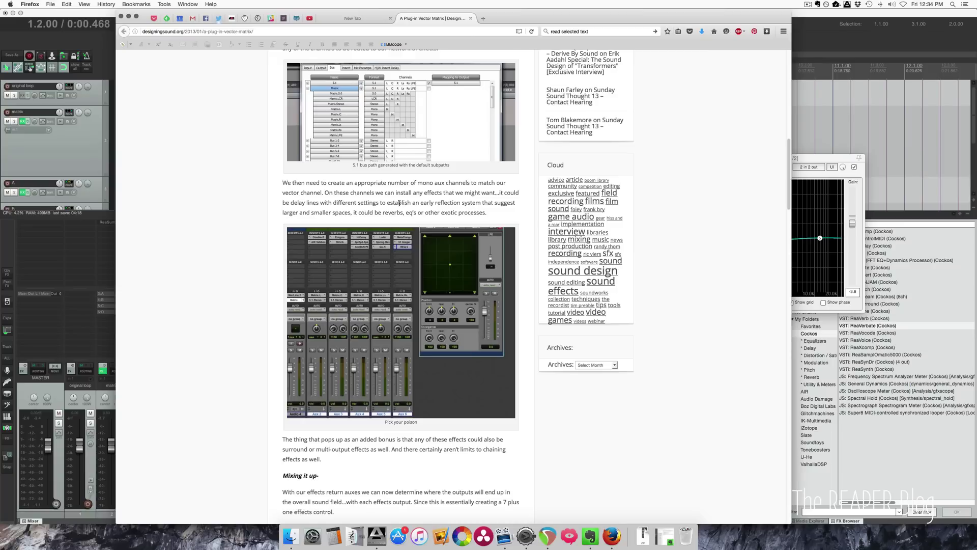
{"action": "scroll", "coordinate": [368, 326], "scroll_direction": "up", "scroll_amount": 2}
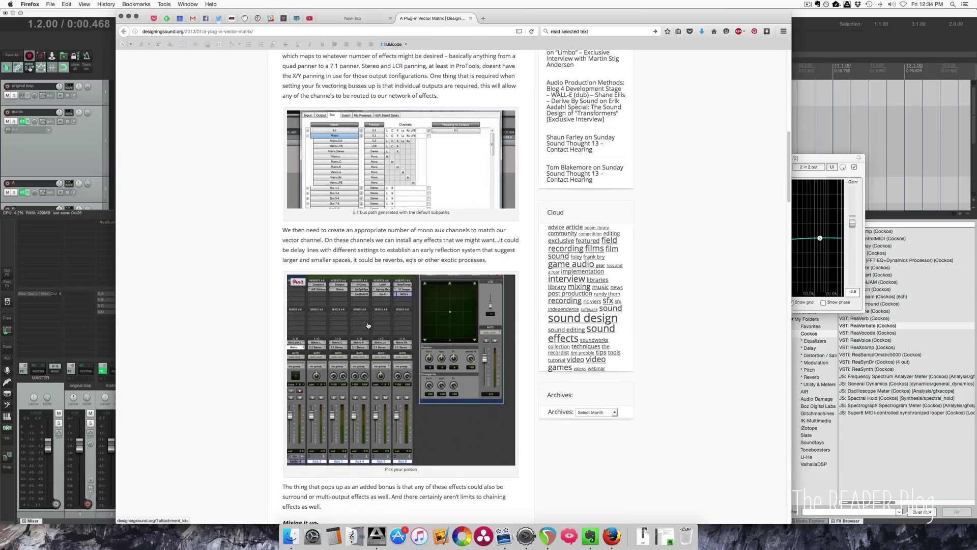
{"action": "key", "text": "super+Tab"}
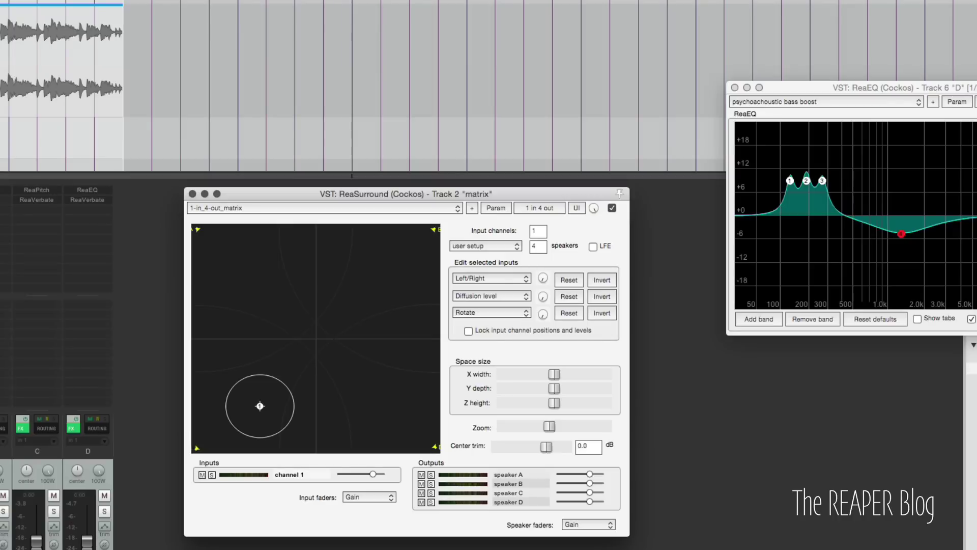
- Check the input and speaker count fields, then pan the input from centre to about 29% left, 26% front
{"action": "left_click", "coordinate": [542, 233]}
{"action": "key", "text": "Tab"}
{"action": "left_click_drag", "start_coordinate": [267, 403], "coordinate": [331, 333]}
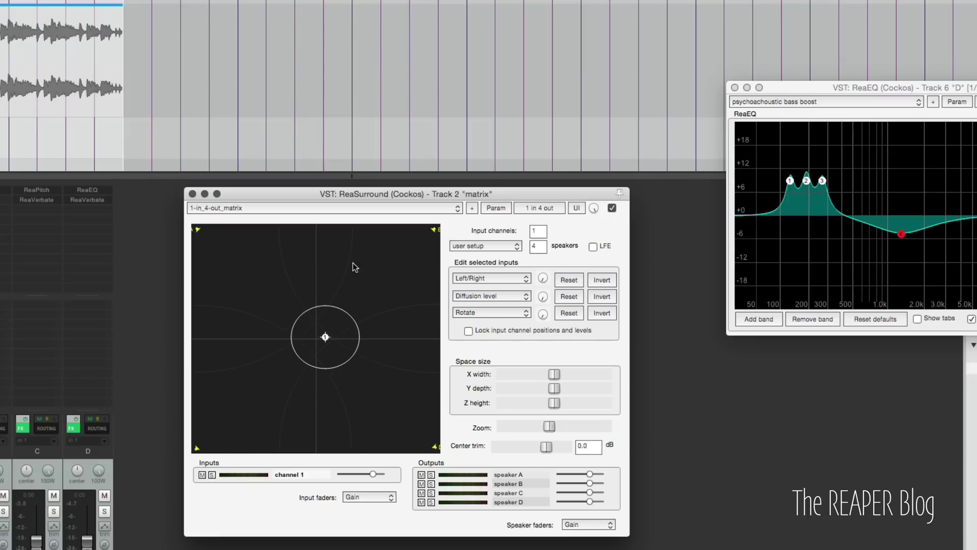
{"action": "left_click_drag", "start_coordinate": [326, 337], "coordinate": [316, 338]}
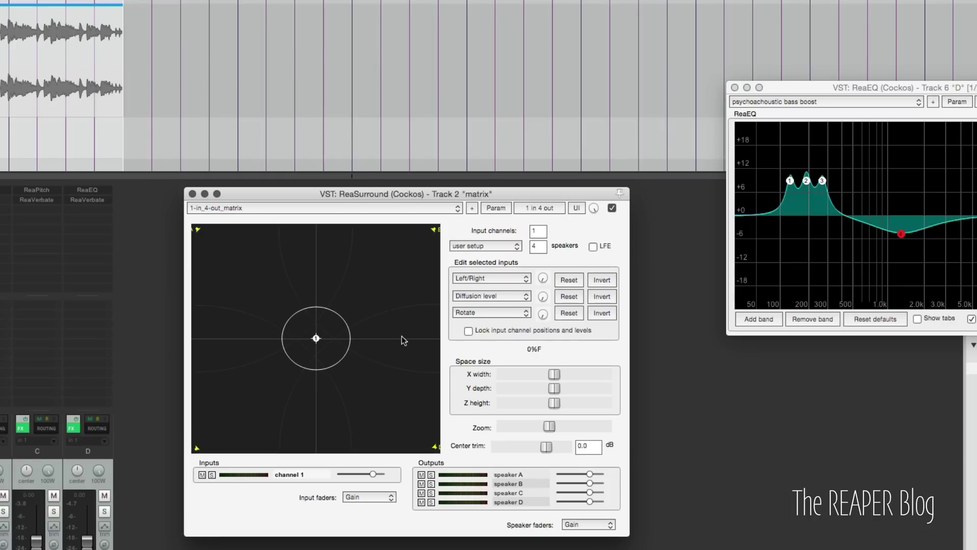
{"action": "left_click", "coordinate": [315, 340]}
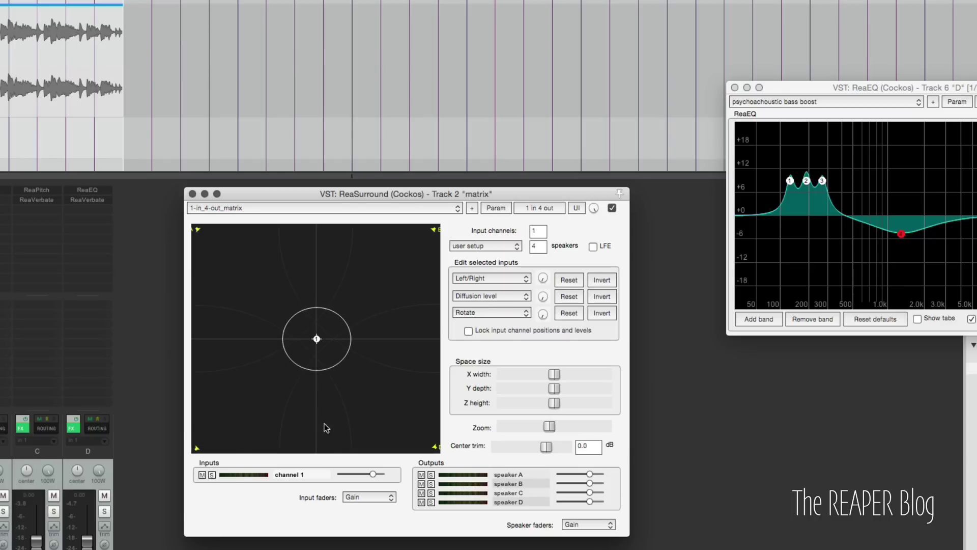
{"action": "left_click_drag", "start_coordinate": [316, 339], "coordinate": [271, 303]}
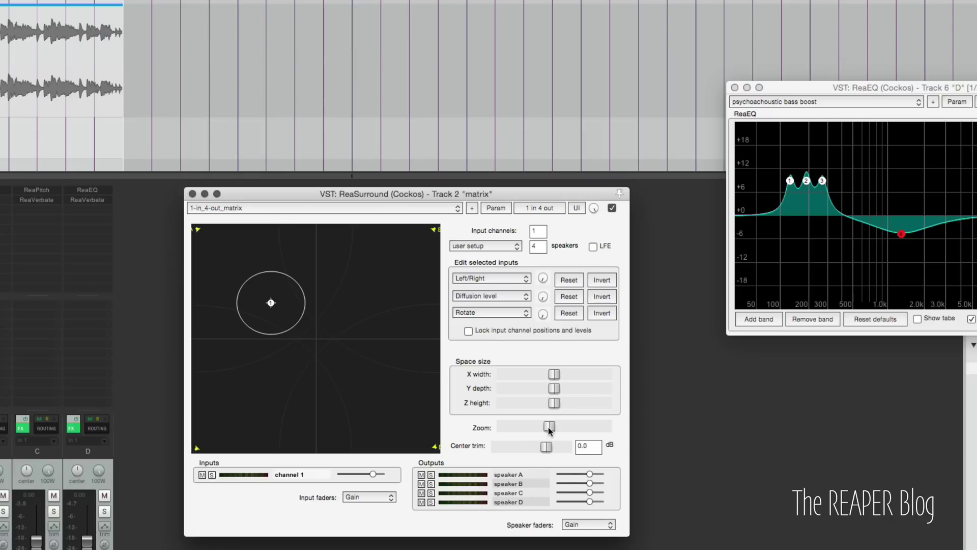
- Zoom the surround view out and back in, then sweep the input to 53% right, 3% back
{"action": "left_click_drag", "start_coordinate": [549, 427], "coordinate": [491, 430]}
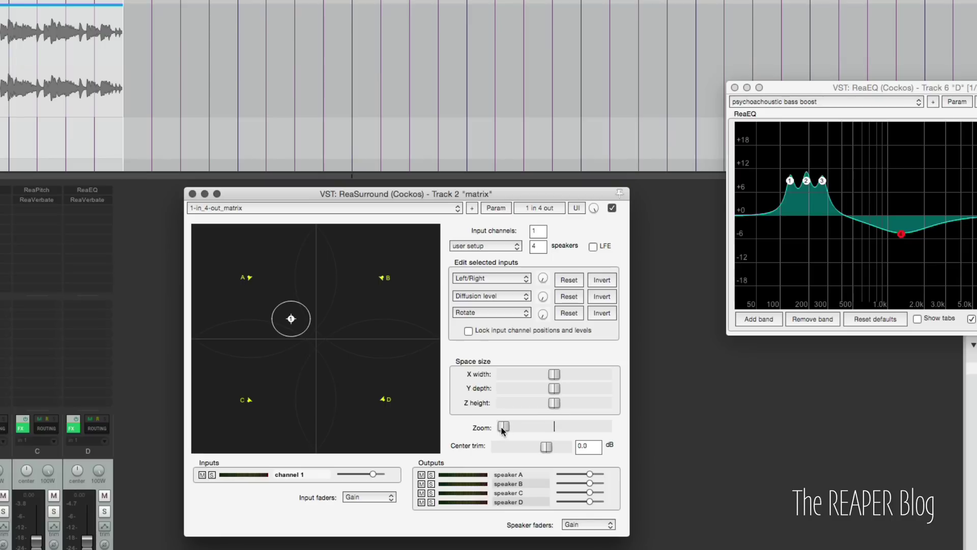
{"action": "left_click_drag", "start_coordinate": [503, 430], "coordinate": [549, 431]}
{"action": "left_click_drag", "start_coordinate": [270, 301], "coordinate": [399, 344]}
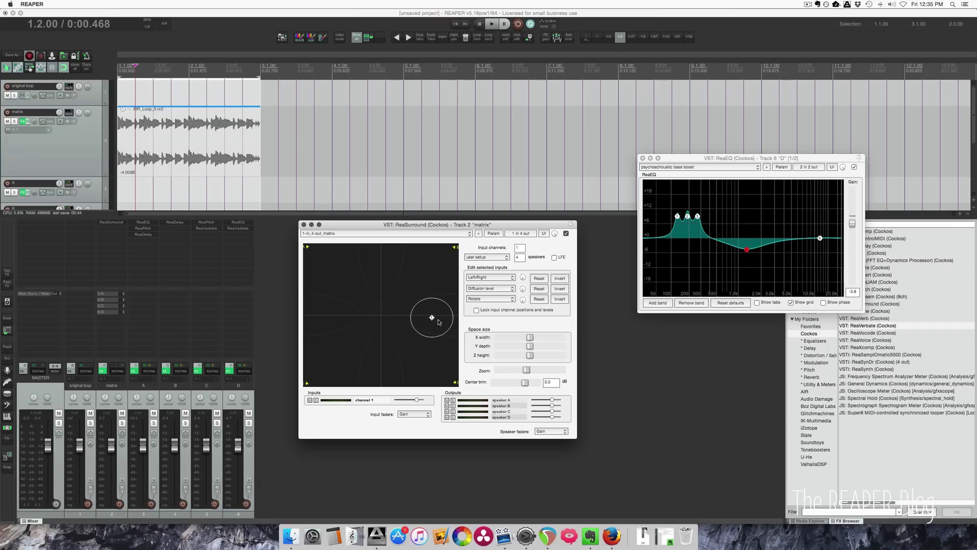
{"action": "double_click", "coordinate": [397, 346]}
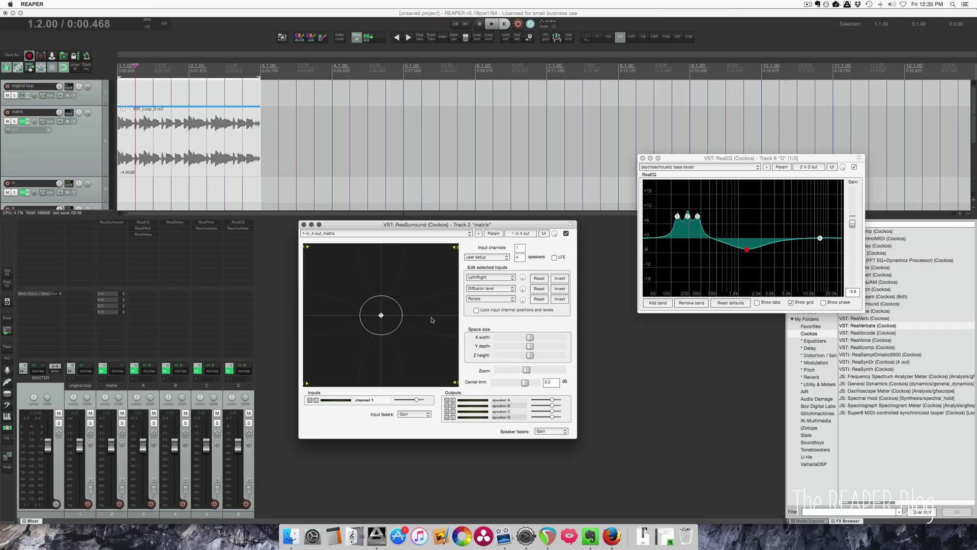